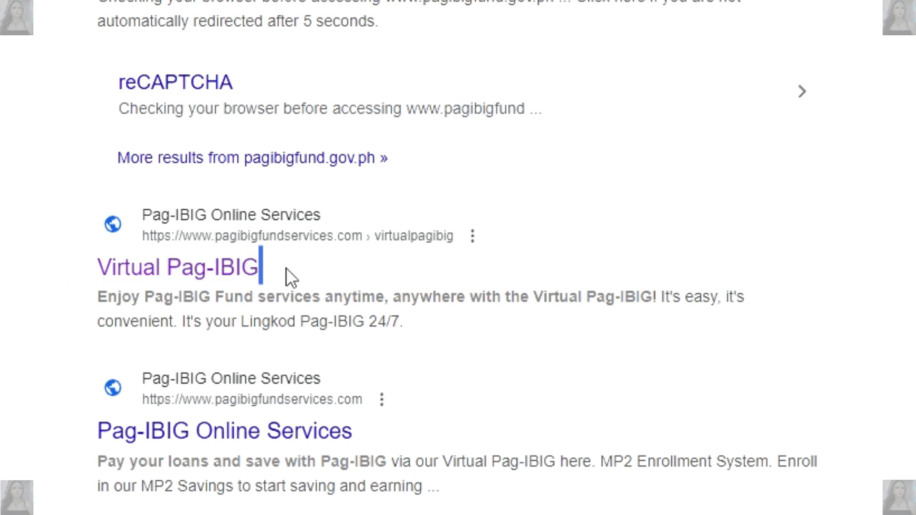
# Open the Virtual Pag-IBIG site from the search results, start creating an account and continue past the security notice
pyautogui.moveTo(286, 269); pyautogui.dragTo(111, 279)
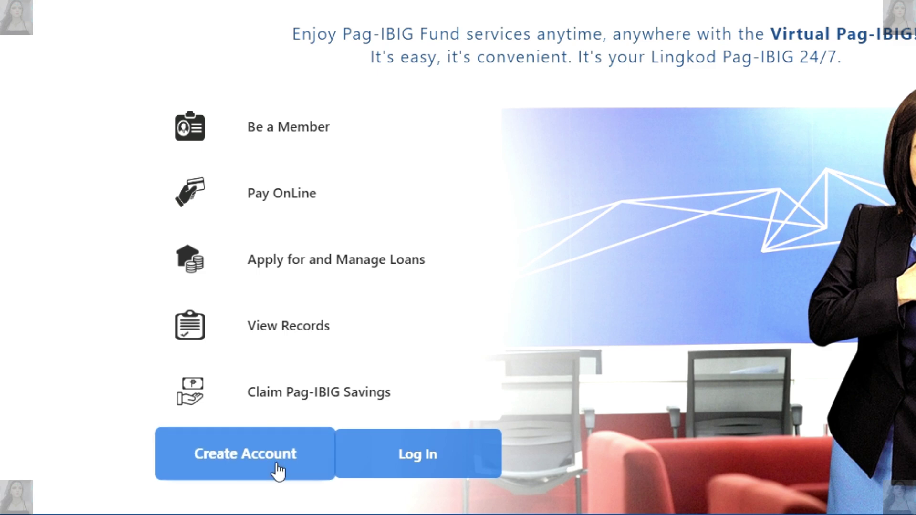
pyautogui.click(277, 466)
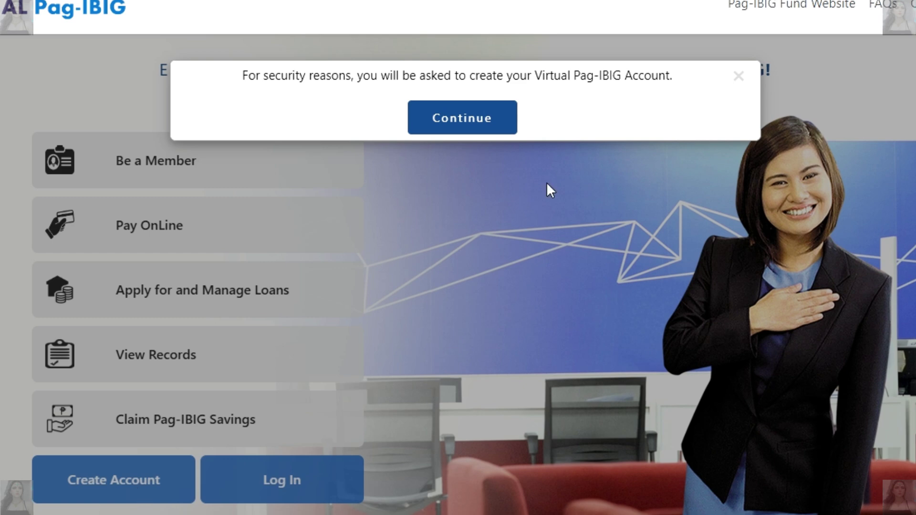
pyautogui.click(498, 123)
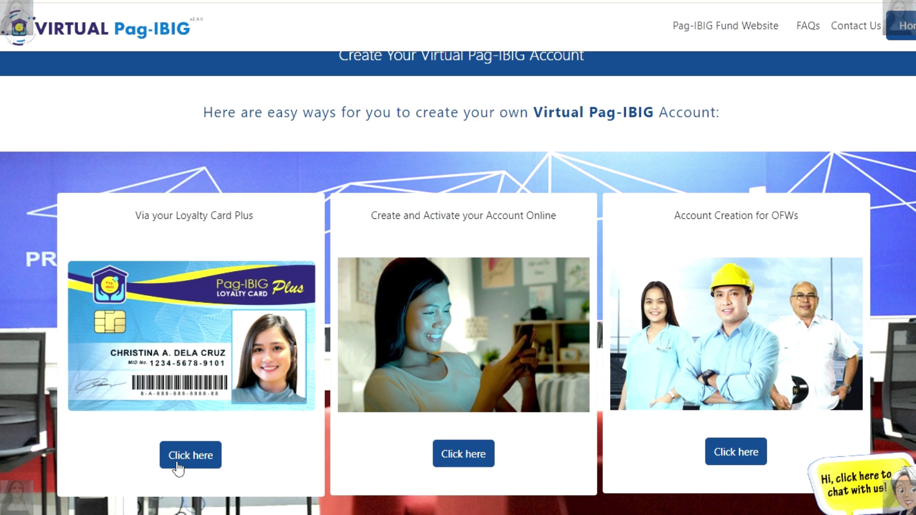
# Review the requirements for creating an account via Loyalty Card Plus, then close them
pyautogui.click(202, 457)
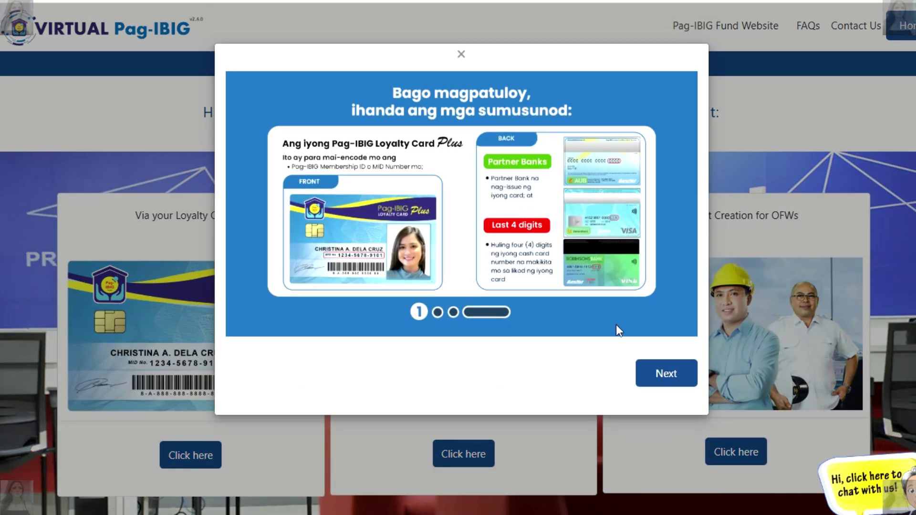
pyautogui.click(678, 372)
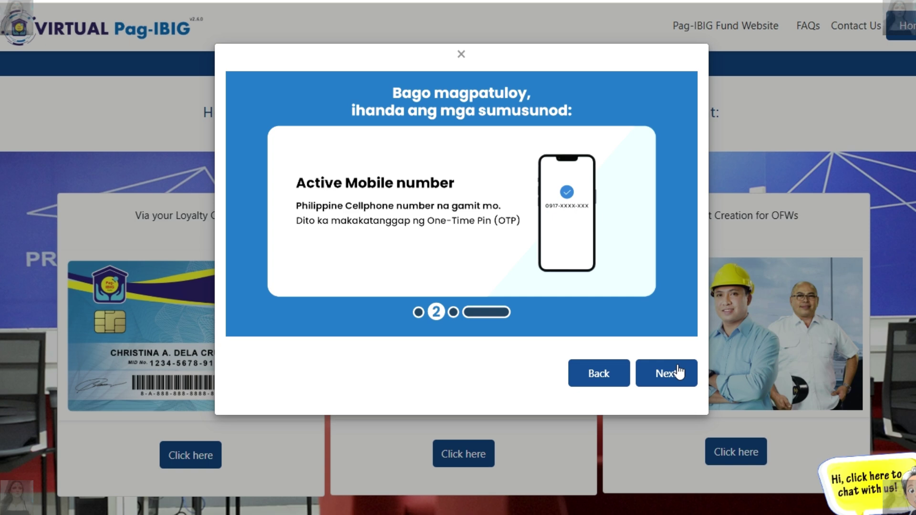
pyautogui.click(678, 372)
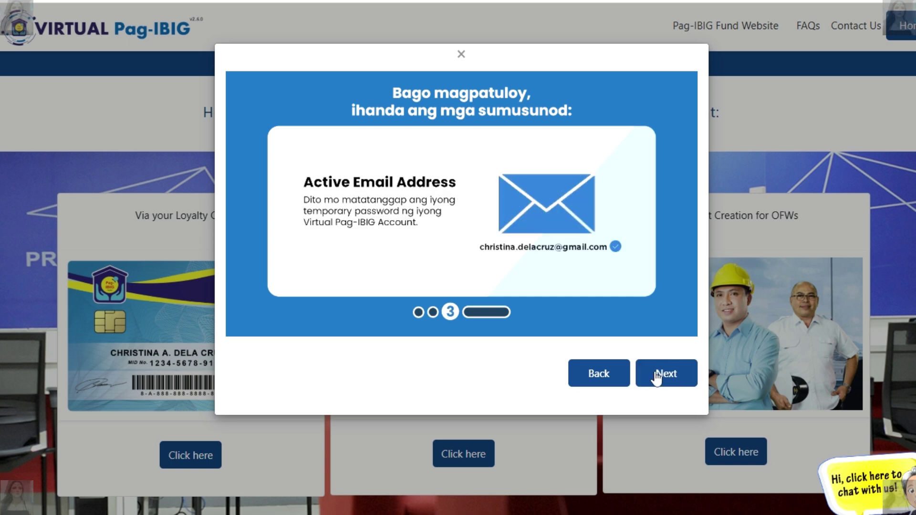
pyautogui.click(463, 53)
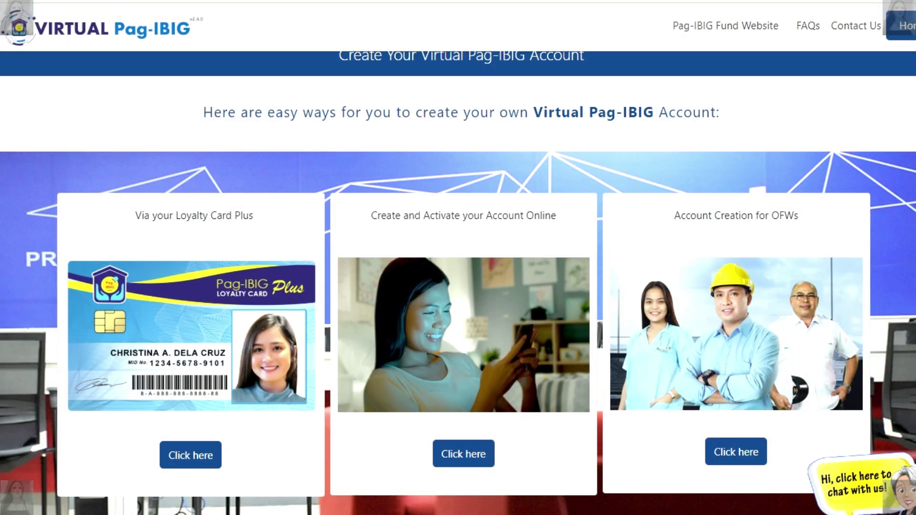
# Choose Create and Activate your Account Online, review its five requirements and proceed to the account creation form
pyautogui.scroll(-1, 350, 157)
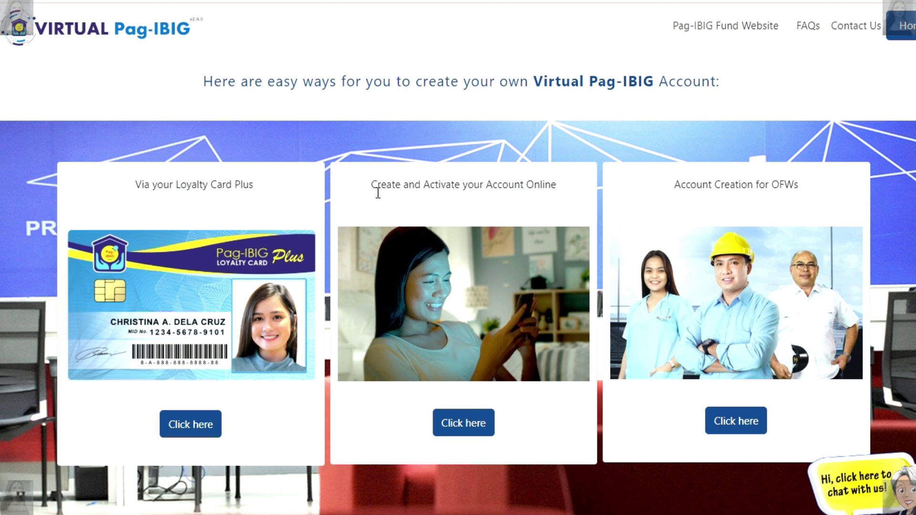
pyautogui.moveTo(372, 186); pyautogui.dragTo(560, 192)
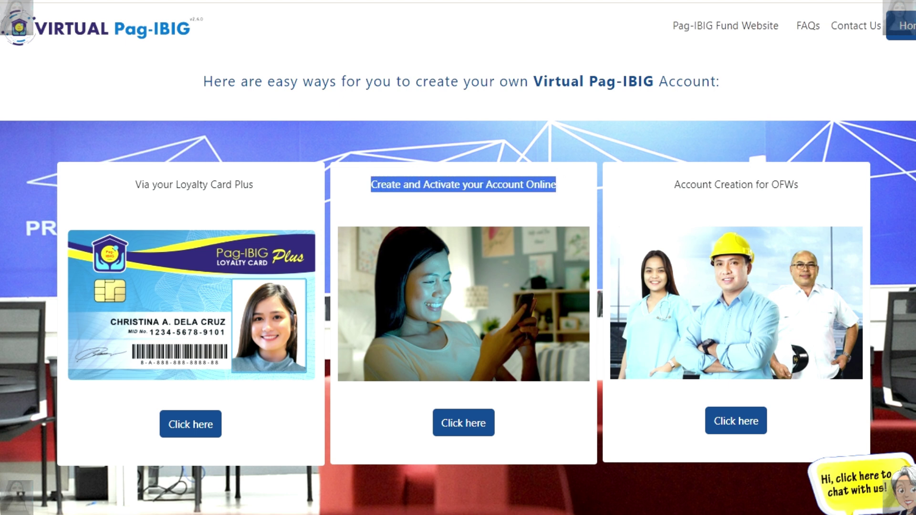
pyautogui.click(476, 425)
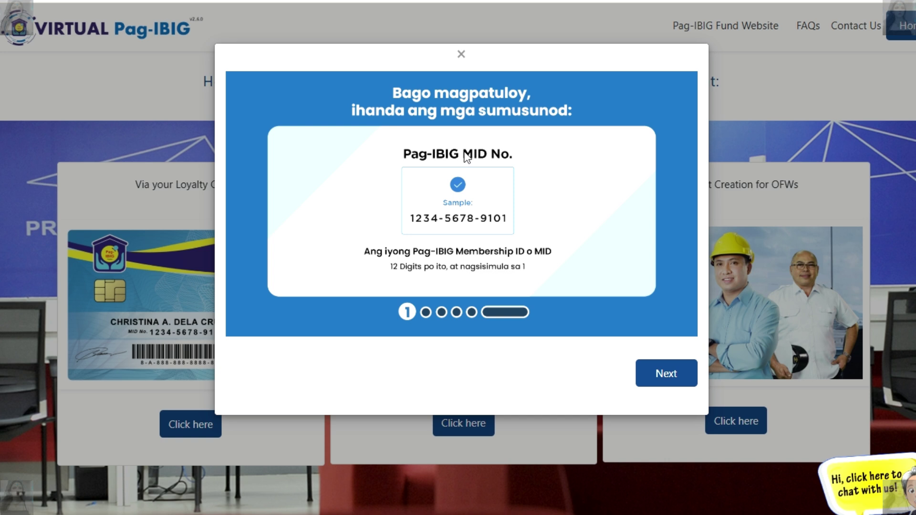
pyautogui.click(666, 380)
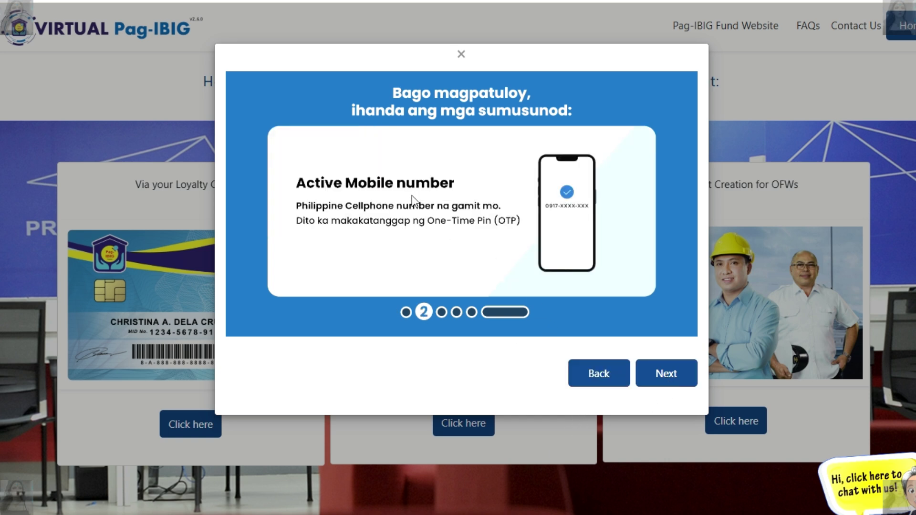
pyautogui.click(671, 375)
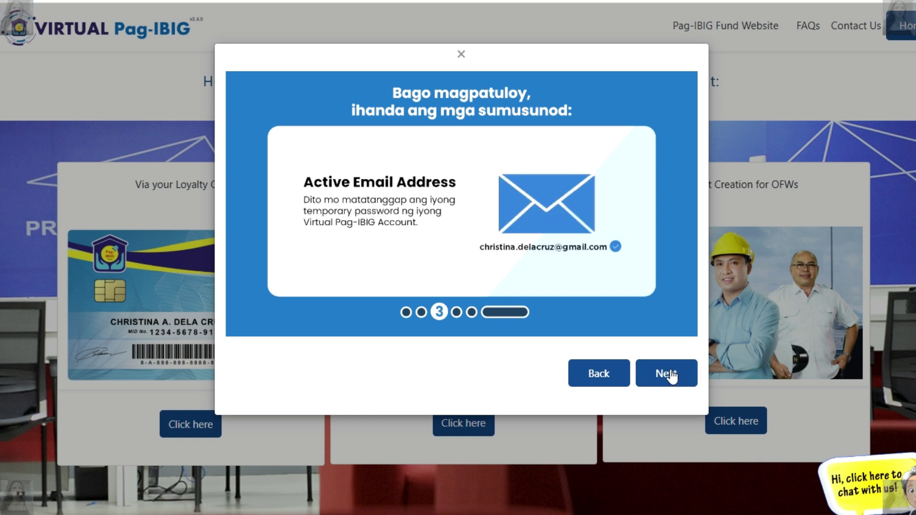
pyautogui.click(672, 377)
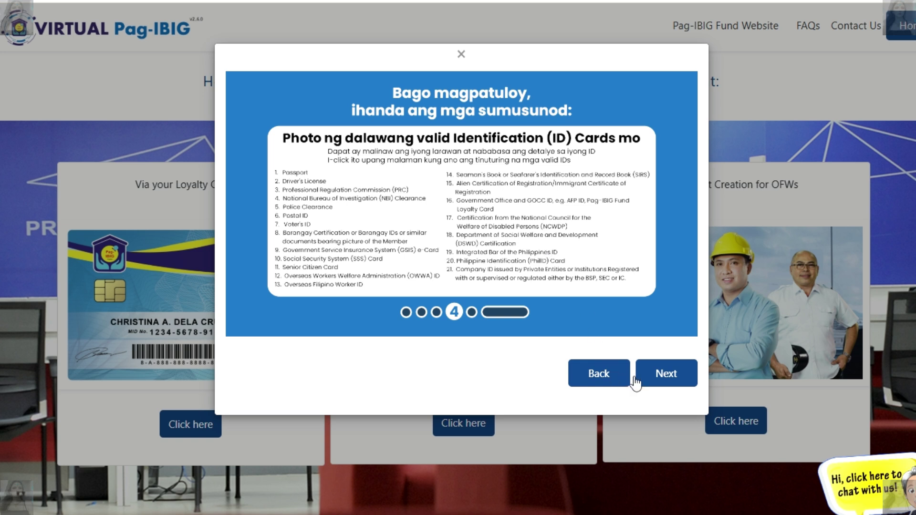
pyautogui.click(668, 377)
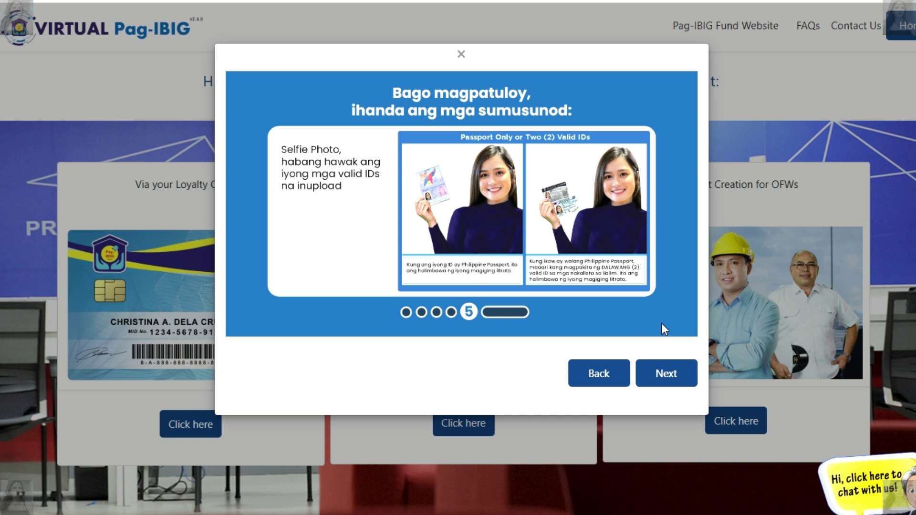
pyautogui.click(675, 376)
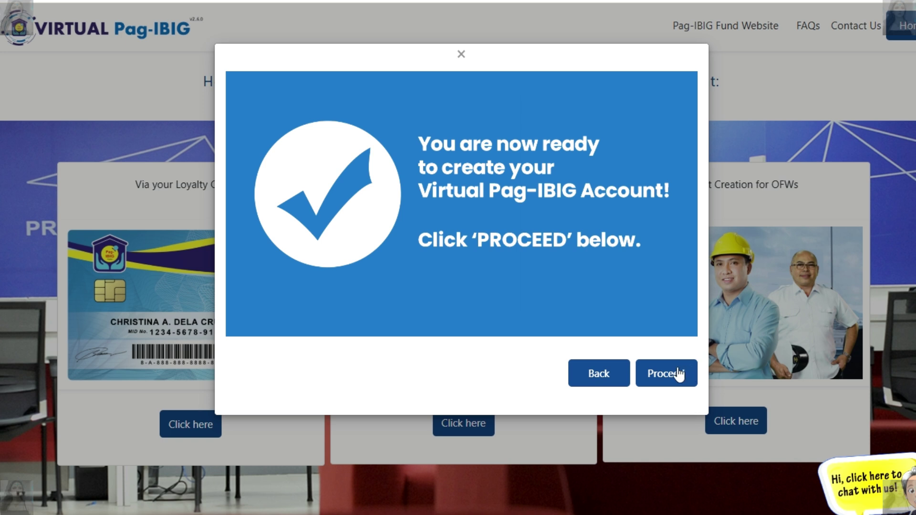
pyautogui.click(679, 374)
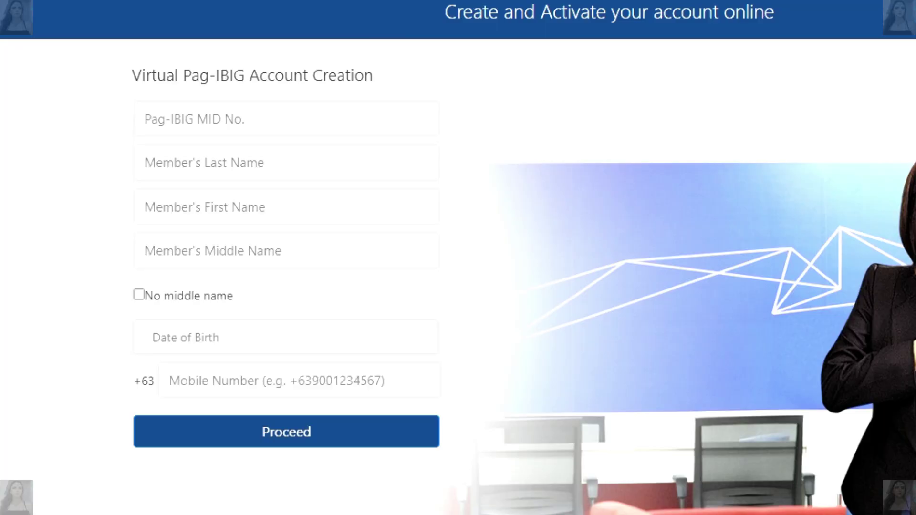
# Go through the Pag-IBIG MID number and the member's last, first and middle name fields
pyautogui.click(263, 130)
pyautogui.click(247, 129)
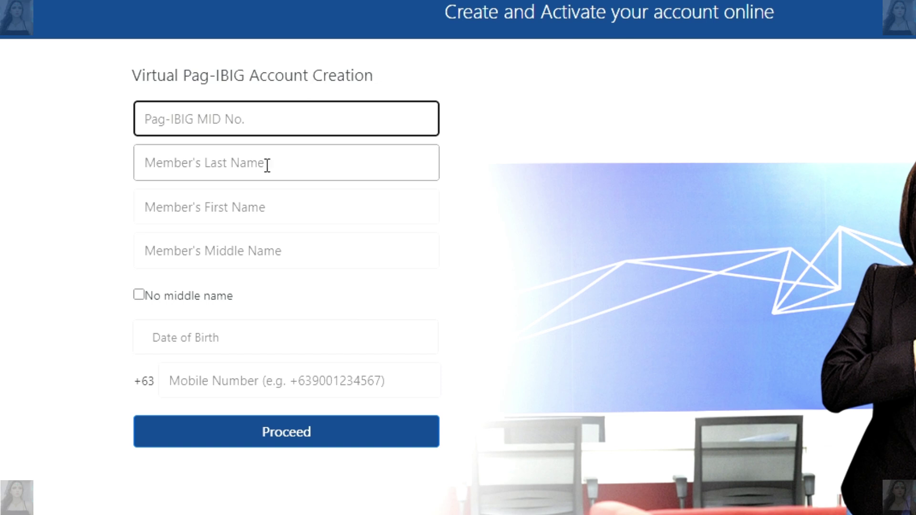
pyautogui.click(235, 168)
pyautogui.click(255, 217)
pyautogui.click(275, 245)
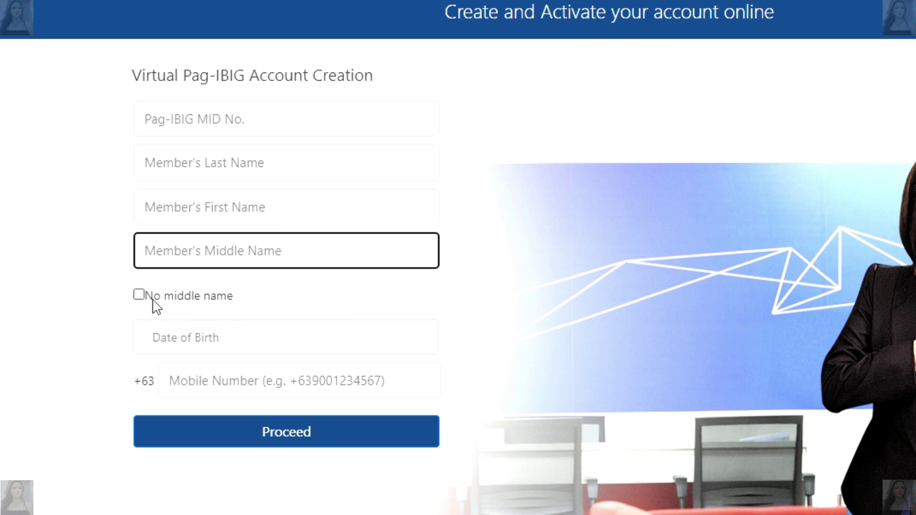
# Mark the member as having no middle name
pyautogui.click(139, 296)
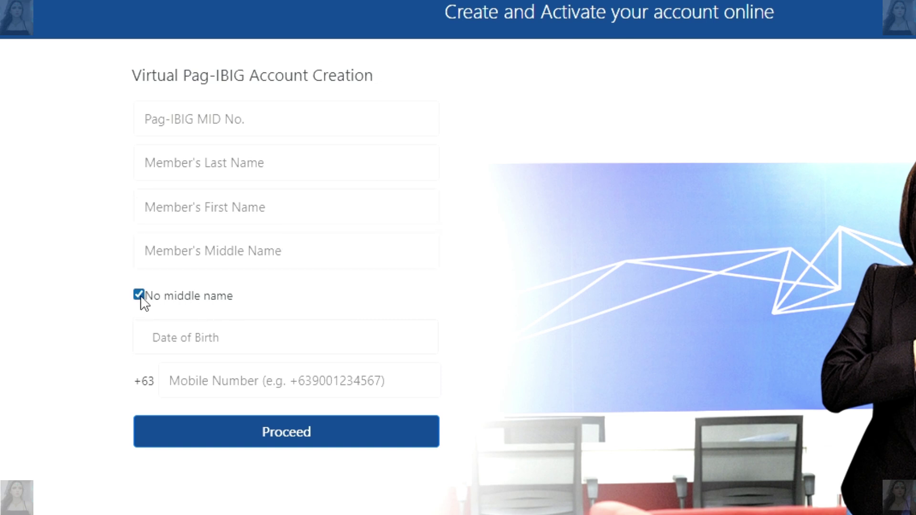
pyautogui.click(139, 295)
pyautogui.moveTo(145, 297); pyautogui.dragTo(241, 298)
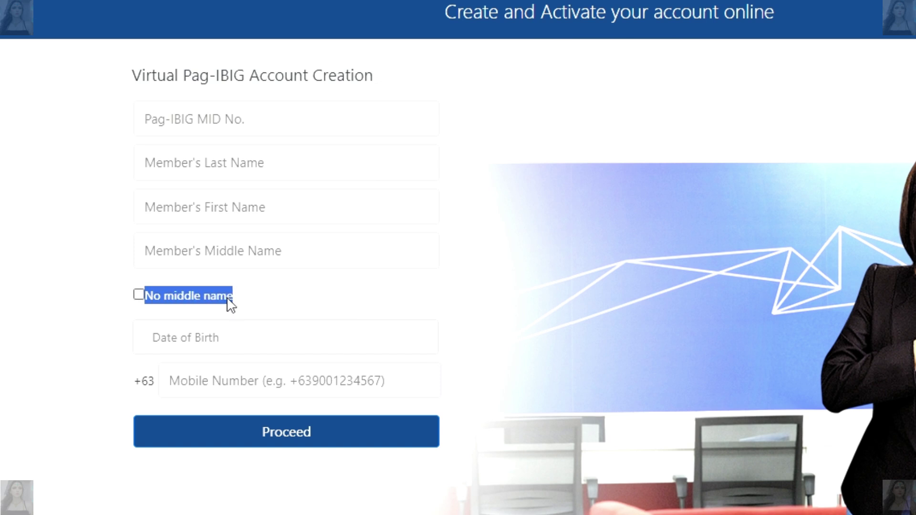
pyautogui.click(228, 300)
# Go through the date of birth and mobile number fields, submit the form and agree to receive the One-Time PIN
pyautogui.click(233, 342)
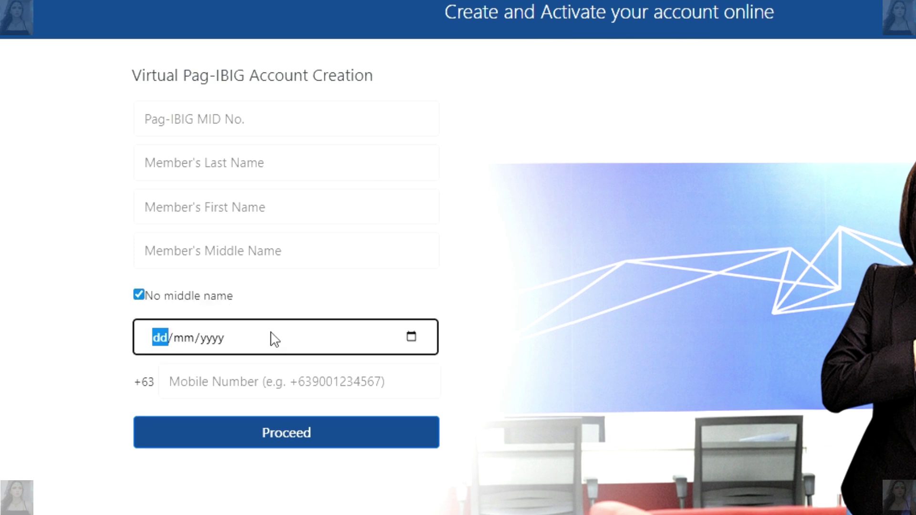
pyautogui.click(278, 388)
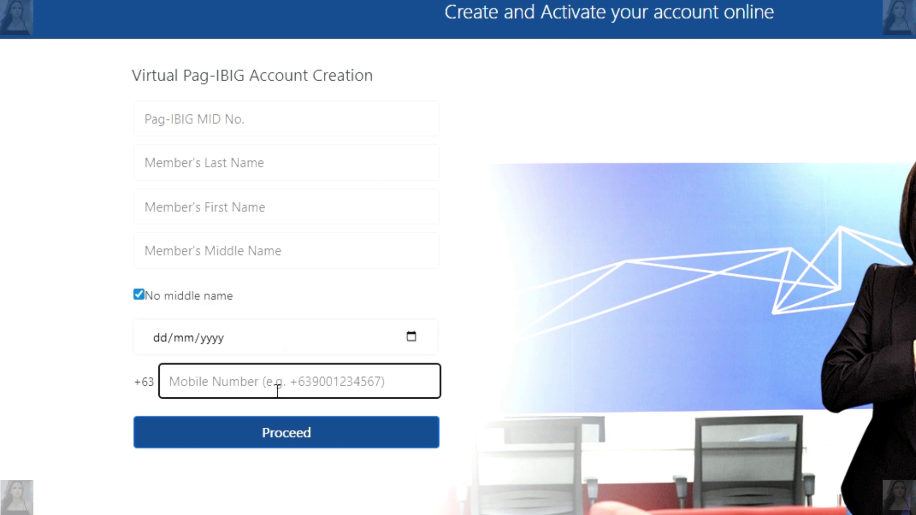
pyautogui.click(371, 448)
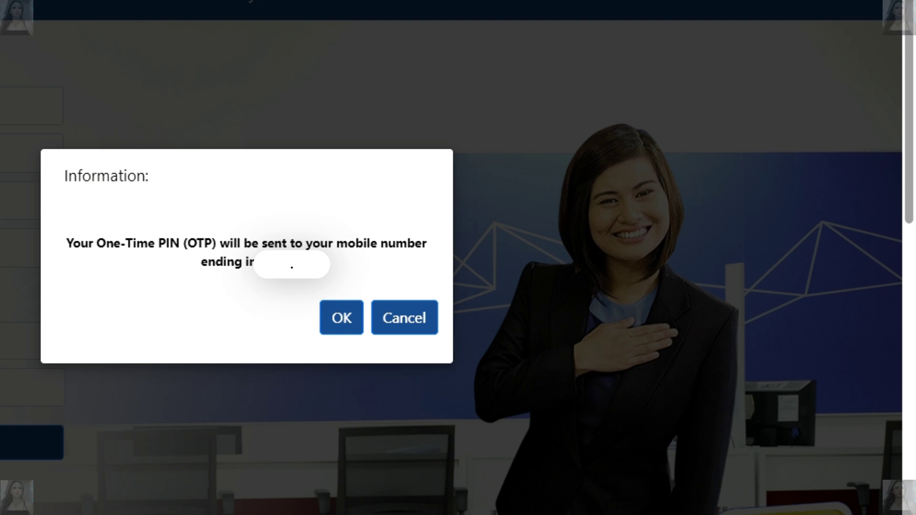
pyautogui.click(336, 323)
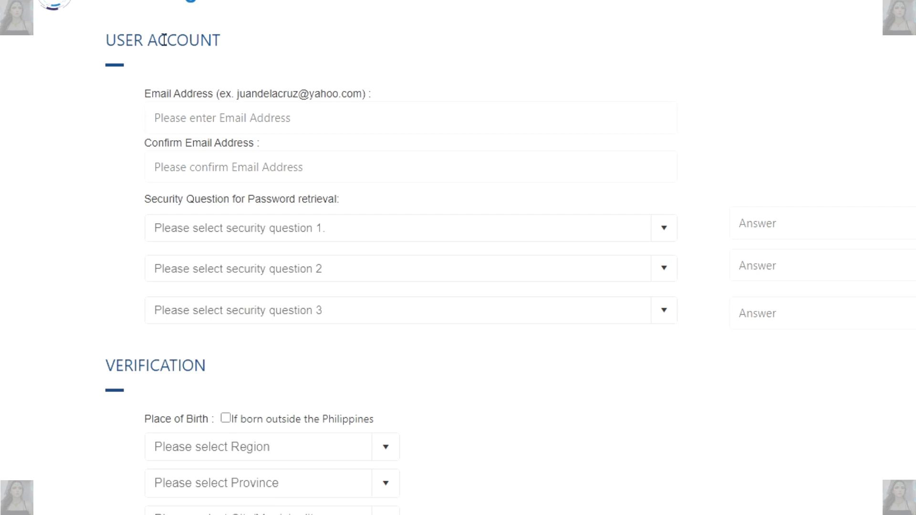
# Check the email address field and the available choices for the first security question
pyautogui.click(224, 127)
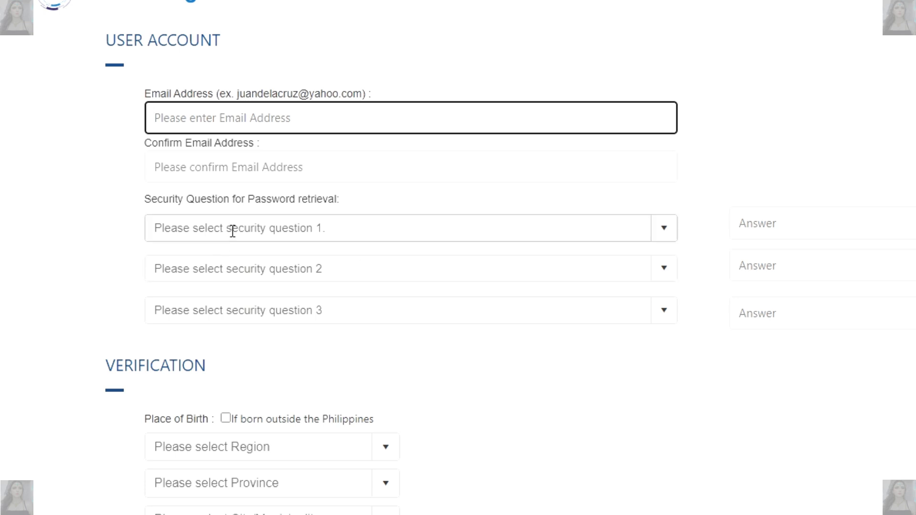
pyautogui.click(671, 229)
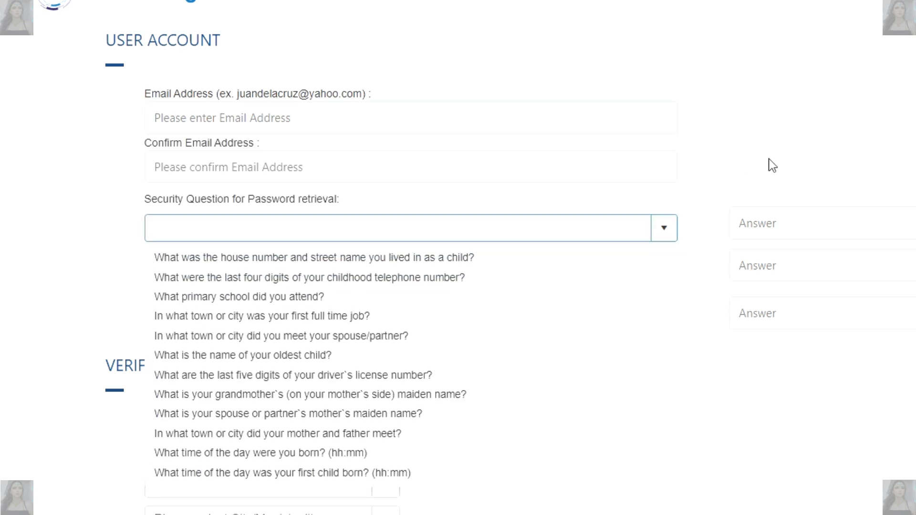
pyautogui.click(830, 140)
# Examine the verification, valid ID photo, selfie upload and certification sections of the registration form
pyautogui.scroll(-6, 459, 258)
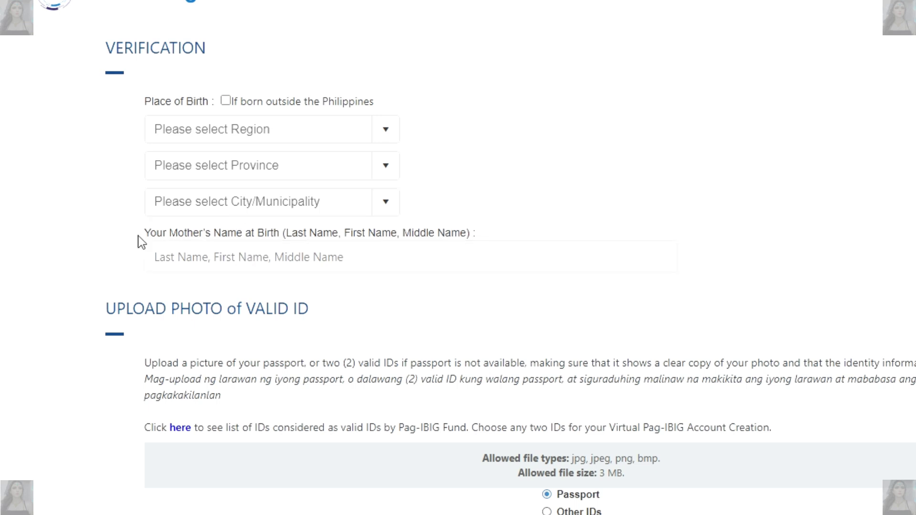
pyautogui.scroll(-3, 714, 278)
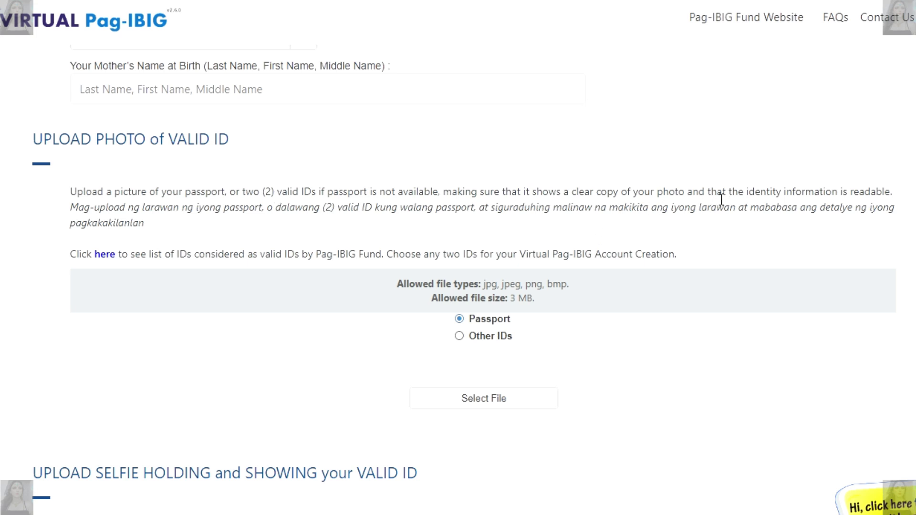
pyautogui.scroll(-7, 333, 229)
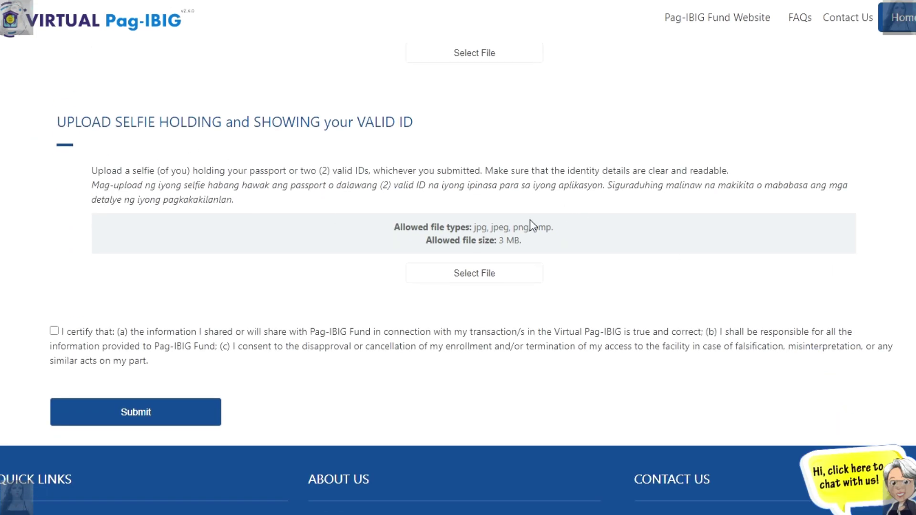
pyautogui.moveTo(115, 123); pyautogui.dragTo(435, 119)
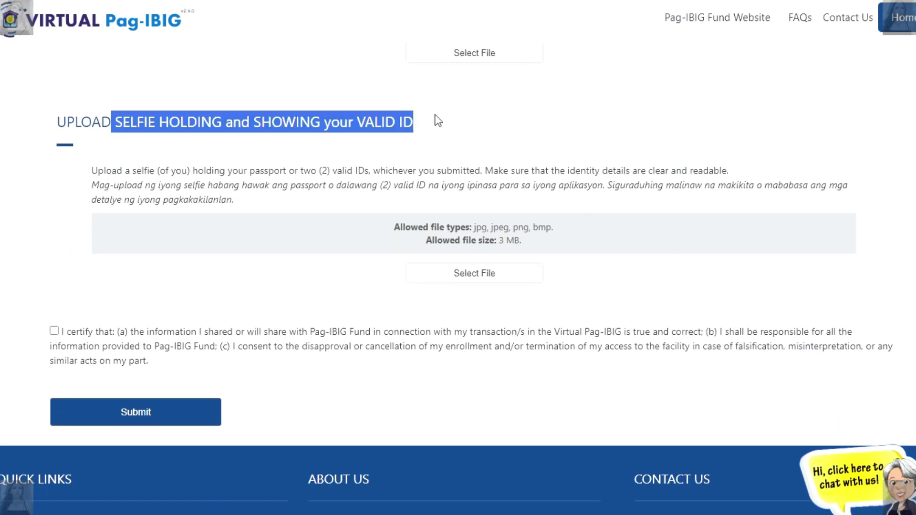
pyautogui.click(494, 124)
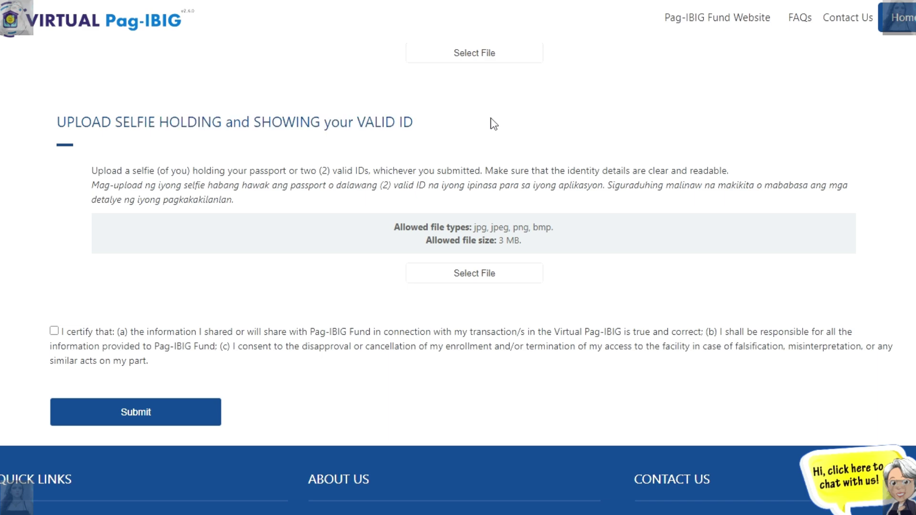
pyautogui.scroll(5, 494, 124)
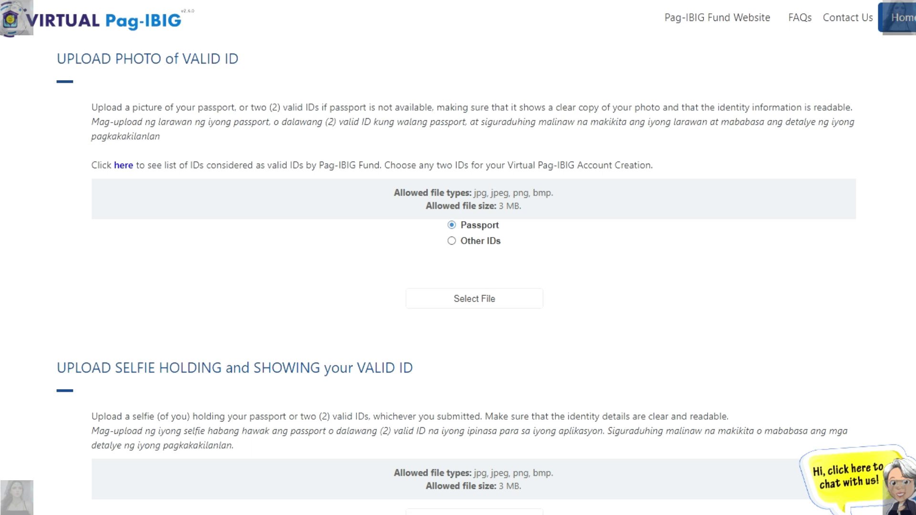
pyautogui.scroll(-5, 376, 172)
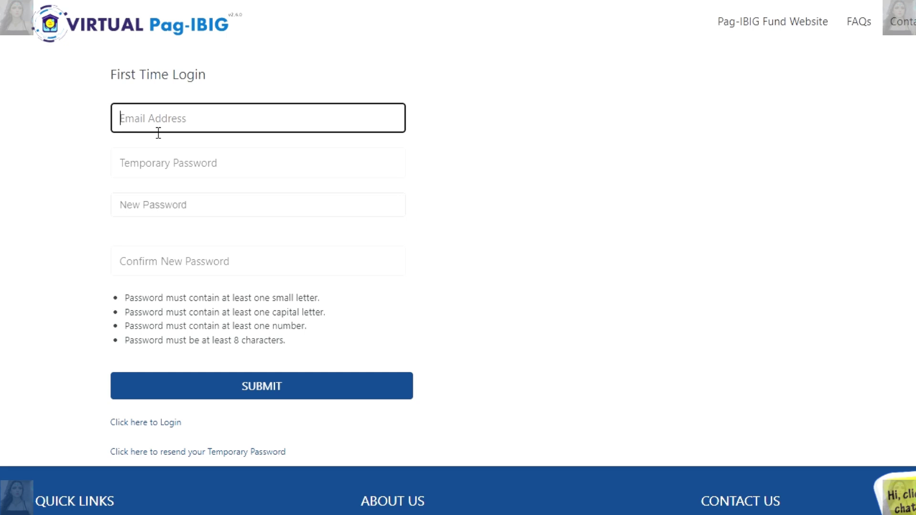
# Go through the temporary password, new password and confirmation fields, submit the first-time login form and acknowledge the password reset
pyautogui.click(174, 177)
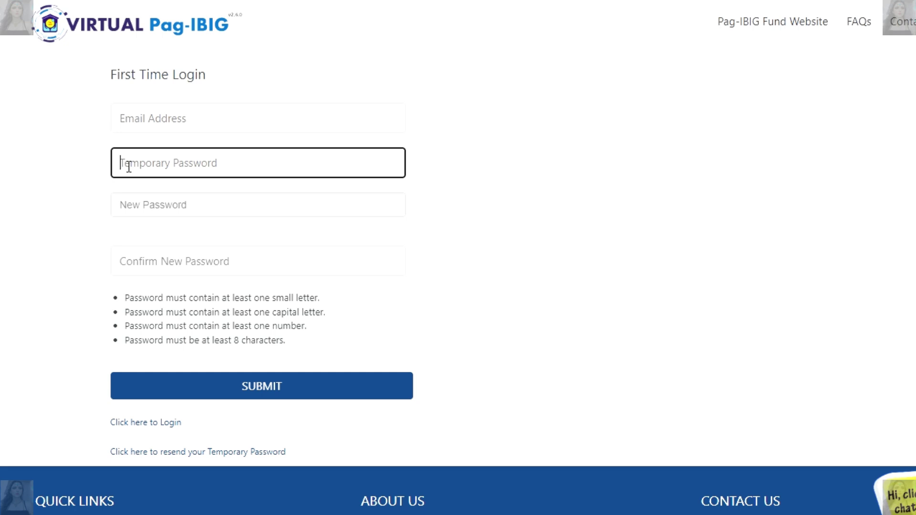
pyautogui.click(157, 206)
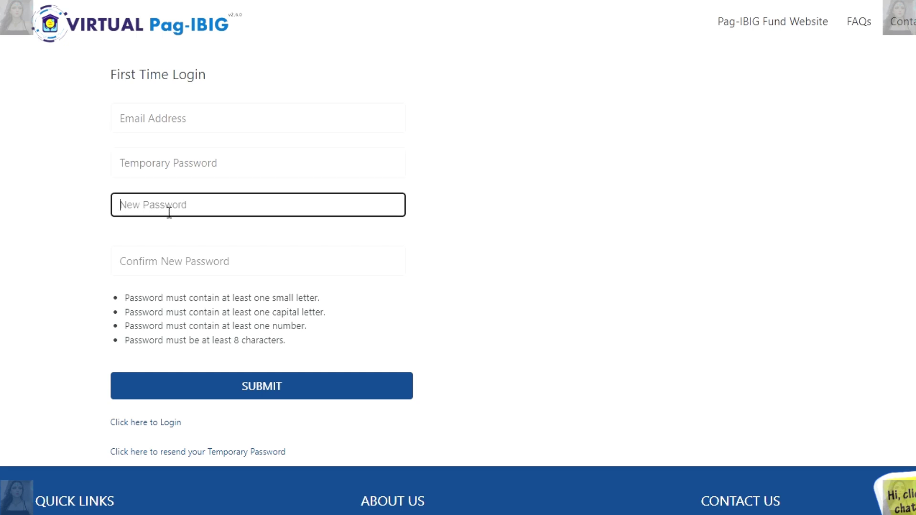
pyautogui.click(227, 266)
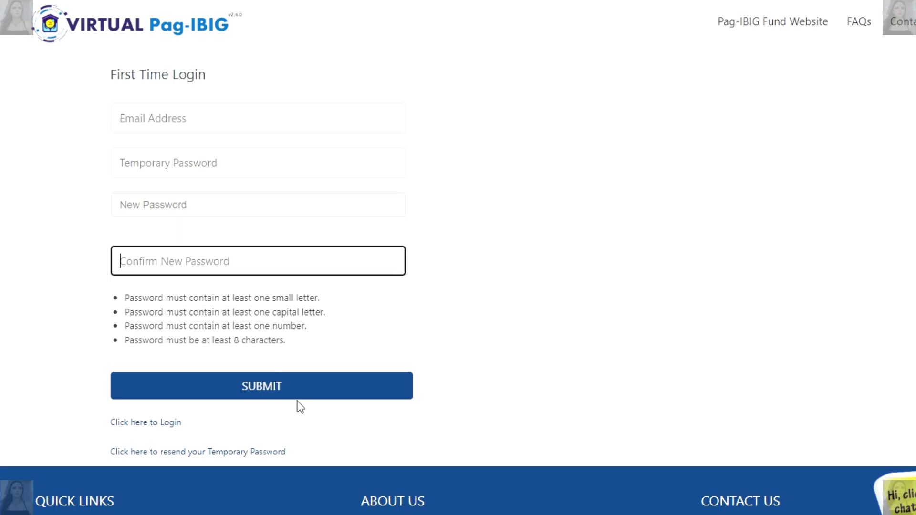
pyautogui.click(268, 400)
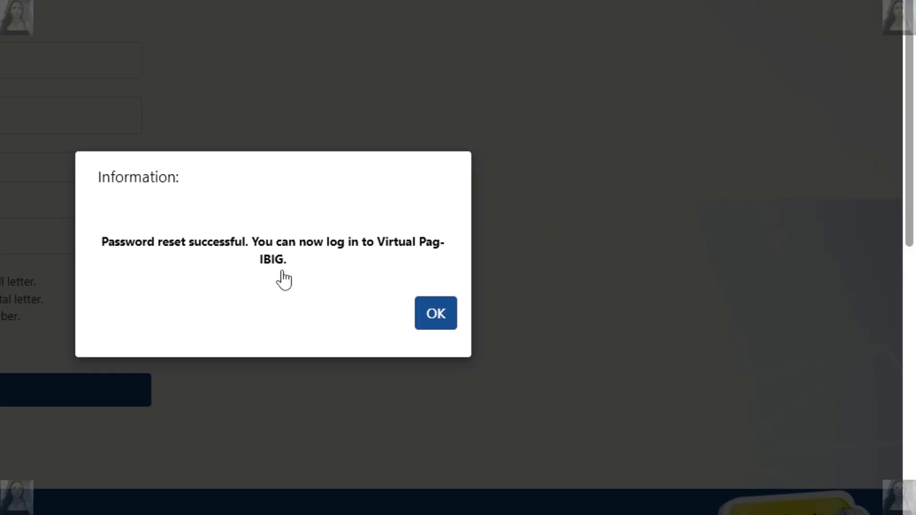
pyautogui.click(438, 316)
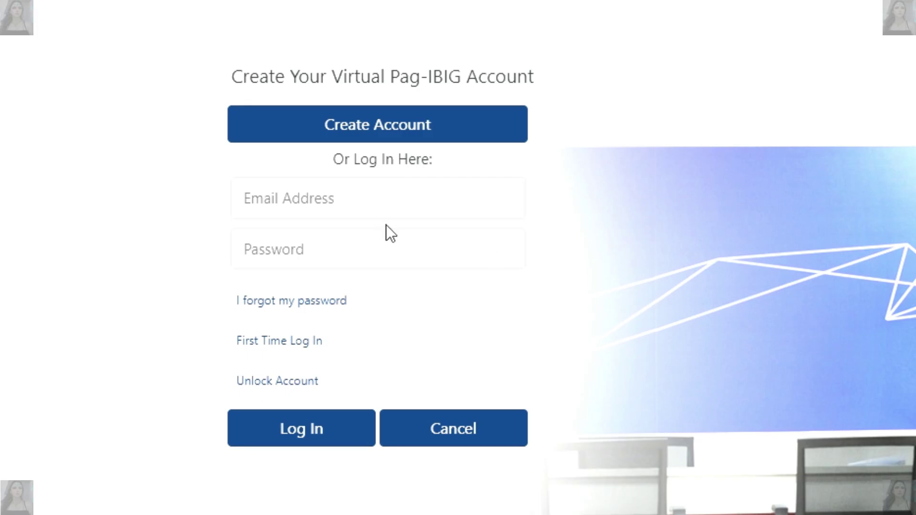
# Go through the email address and password fields to log in to the account, and view the latest announcements
pyautogui.click(373, 205)
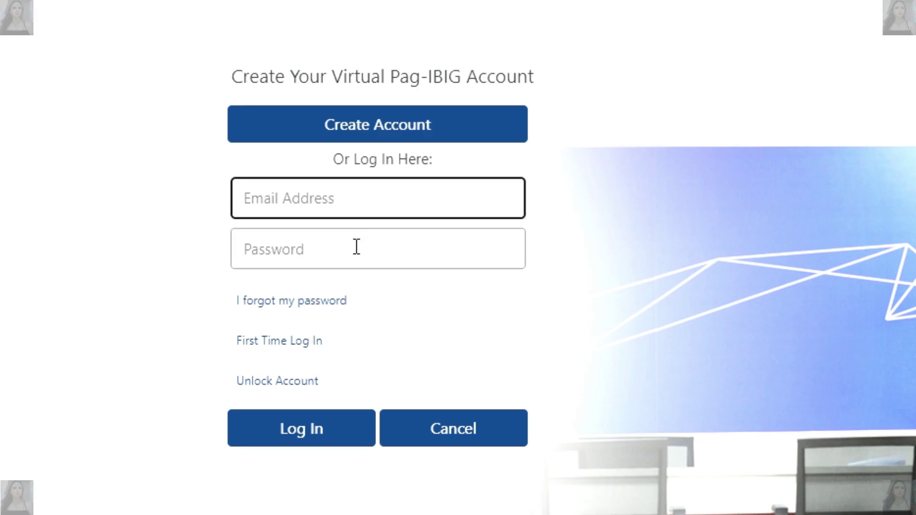
pyautogui.click(357, 248)
pyautogui.click(360, 210)
pyautogui.click(364, 249)
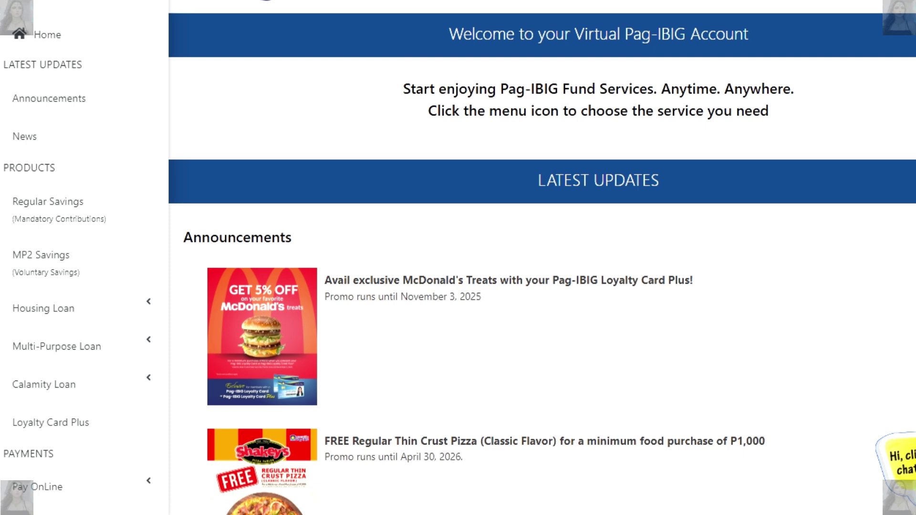
pyautogui.scroll(-10, 541, 258)
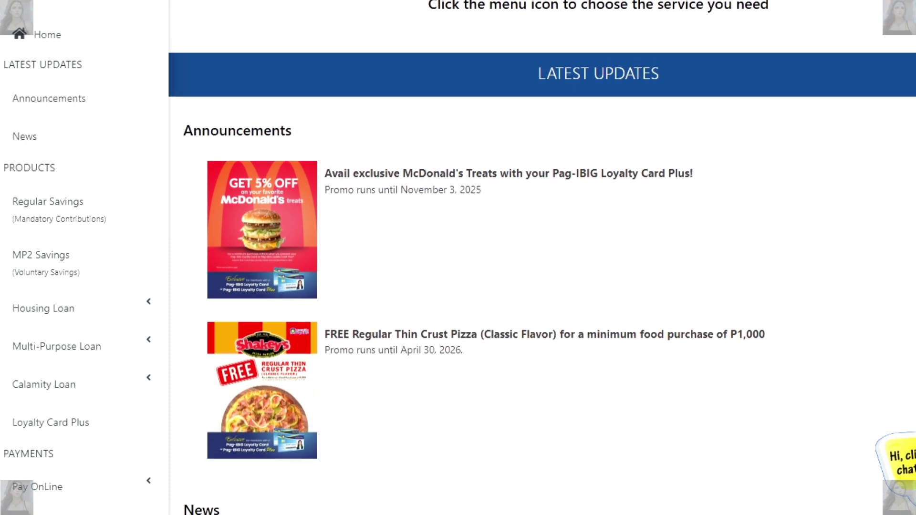